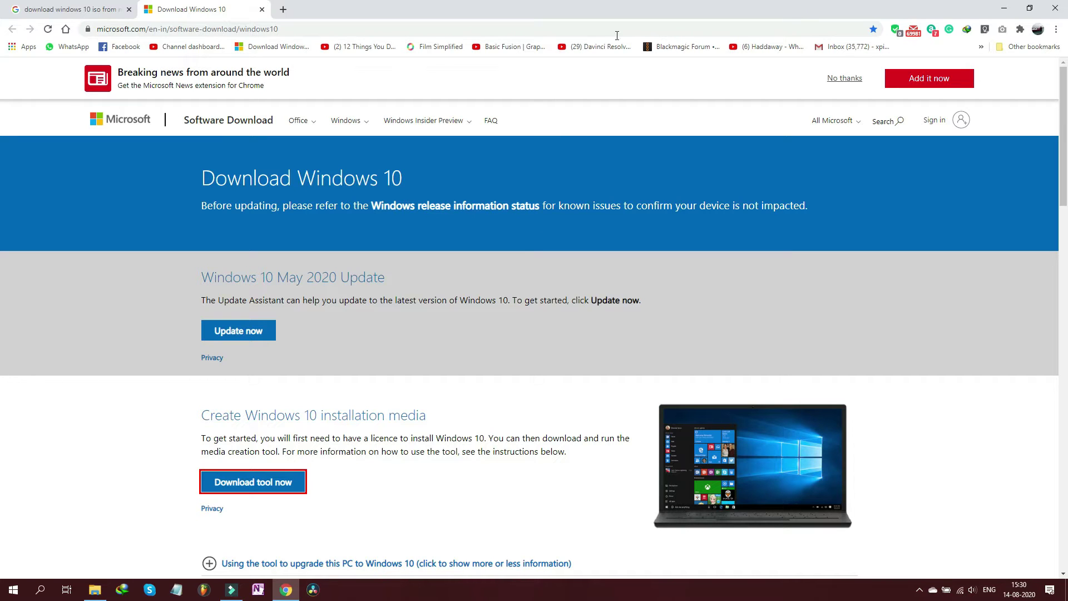
# Search Google again for "download windows 10 iso from microsoft" from the existing search results tab
pyautogui.click(83, 11)
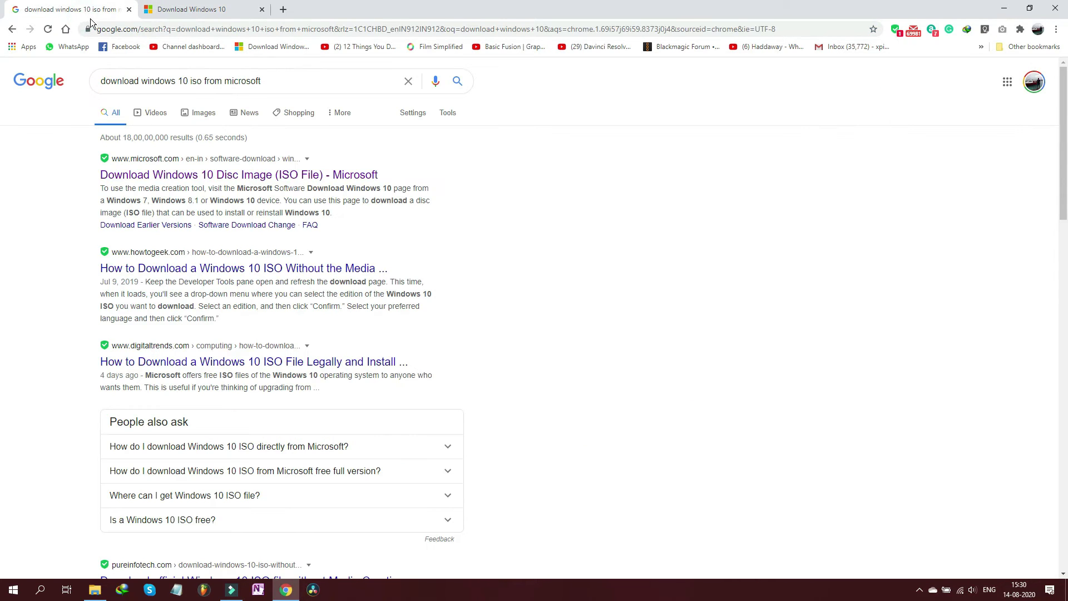
pyautogui.click(178, 29)
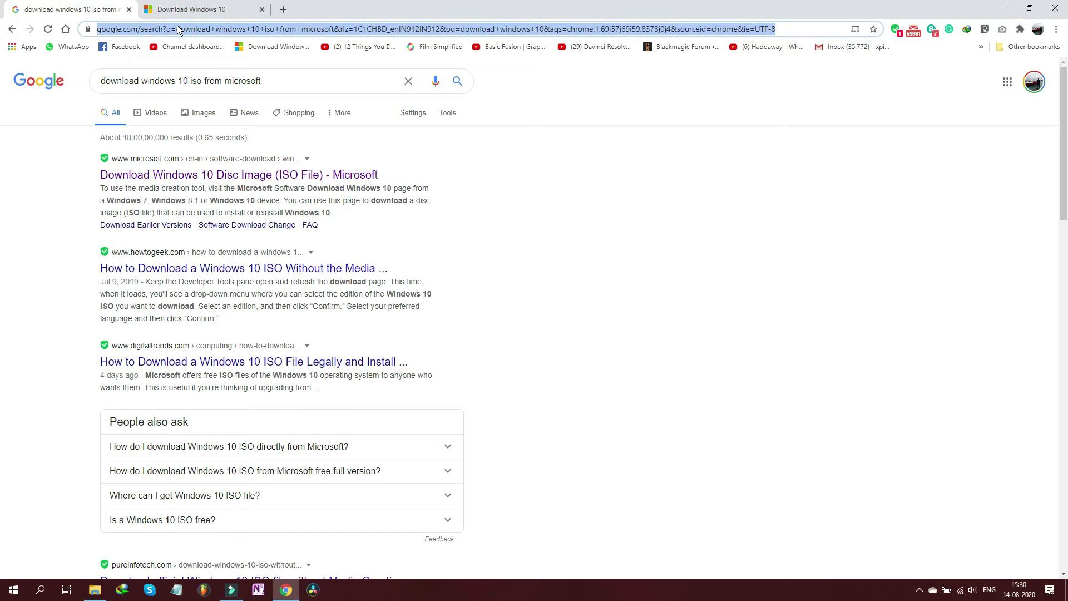
pyautogui.write('do')
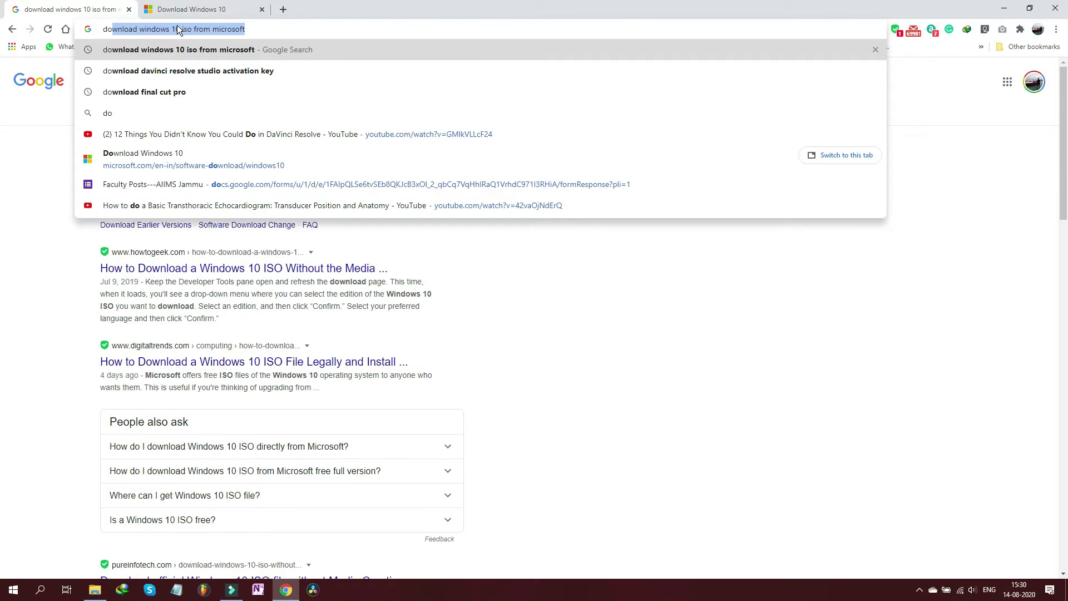
pyautogui.press('Down')
pyautogui.press('Up')
pyautogui.press('Return')
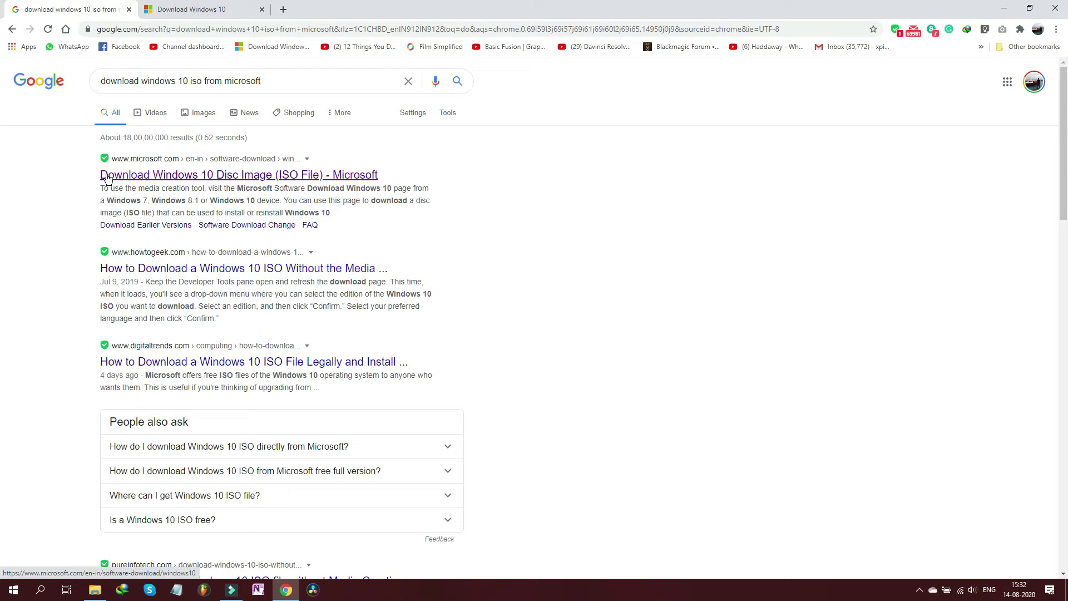
# Open Microsoft's Windows 10 Disc Image (ISO File) result, keep one Download Windows 10 page open, and download the media creation tool
pyautogui.rightClick(171, 183)
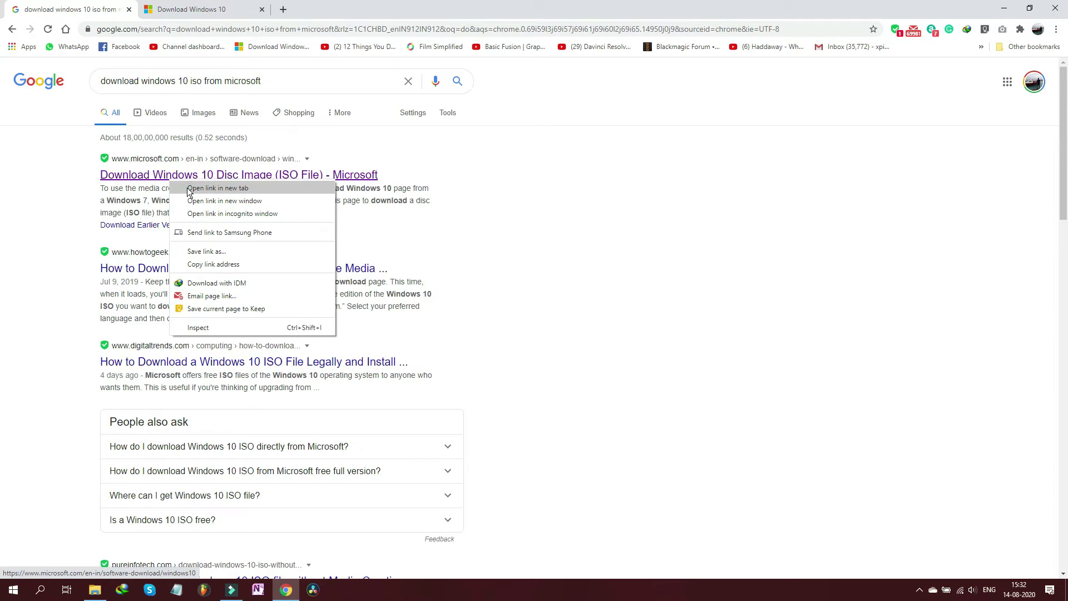
pyautogui.click(186, 190)
pyautogui.click(206, 9)
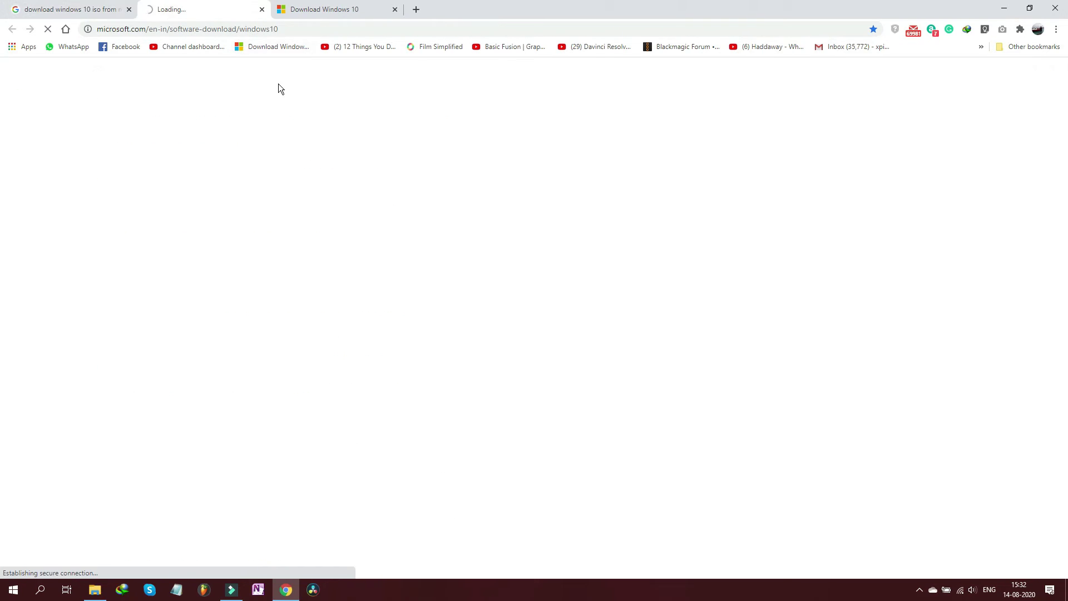
pyautogui.click(261, 9)
pyautogui.click(203, 10)
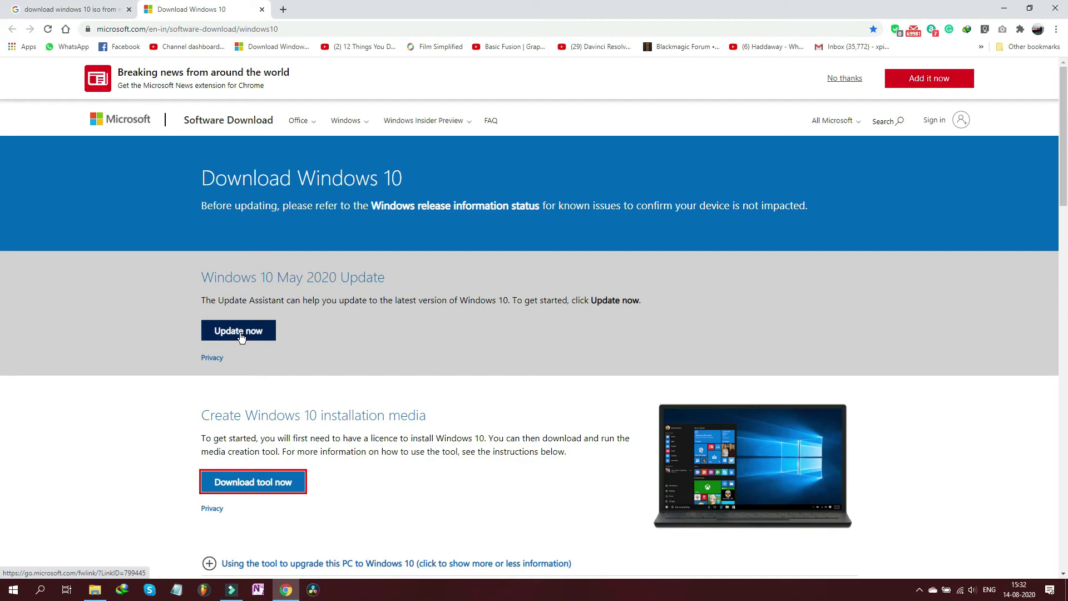
pyautogui.scroll(-4, 241, 336)
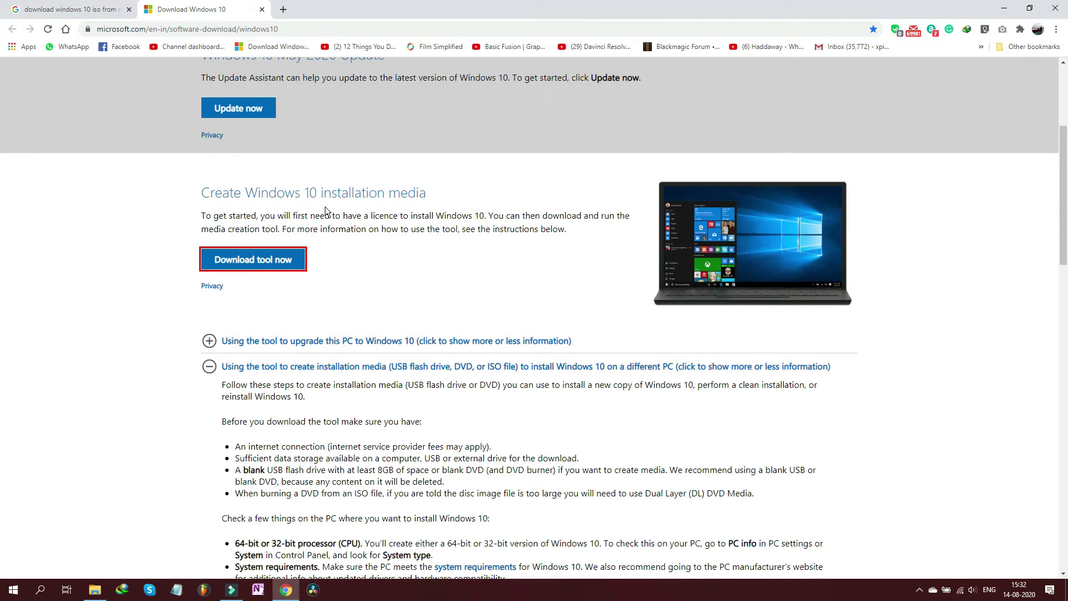
pyautogui.click(251, 264)
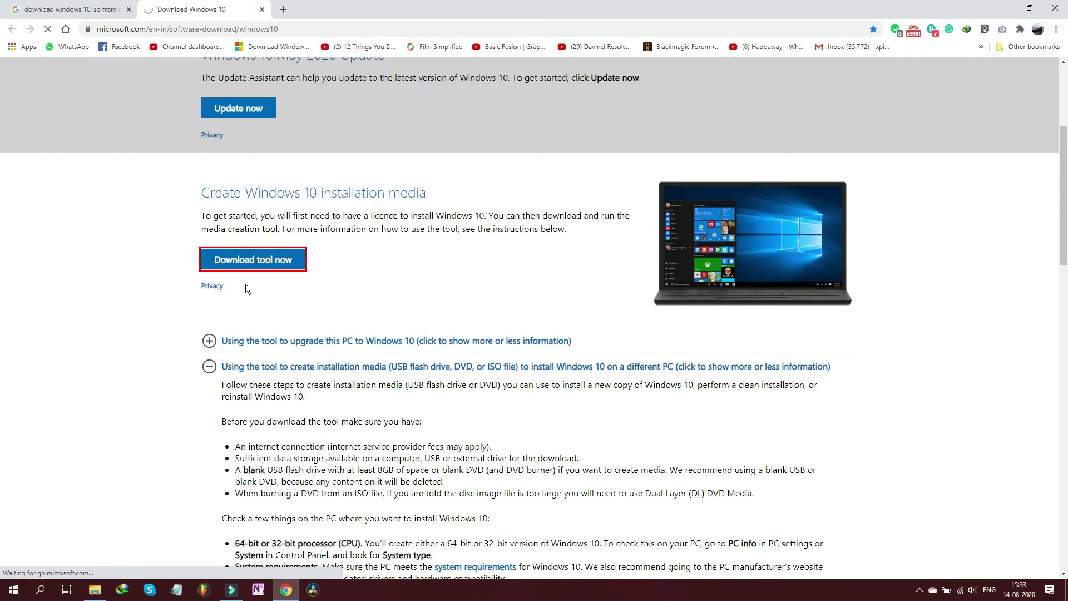
# Switch to Internet Download Manager, run the downloaded MediaCreationTool2004.exe and close its file properties
pyautogui.click(123, 590)
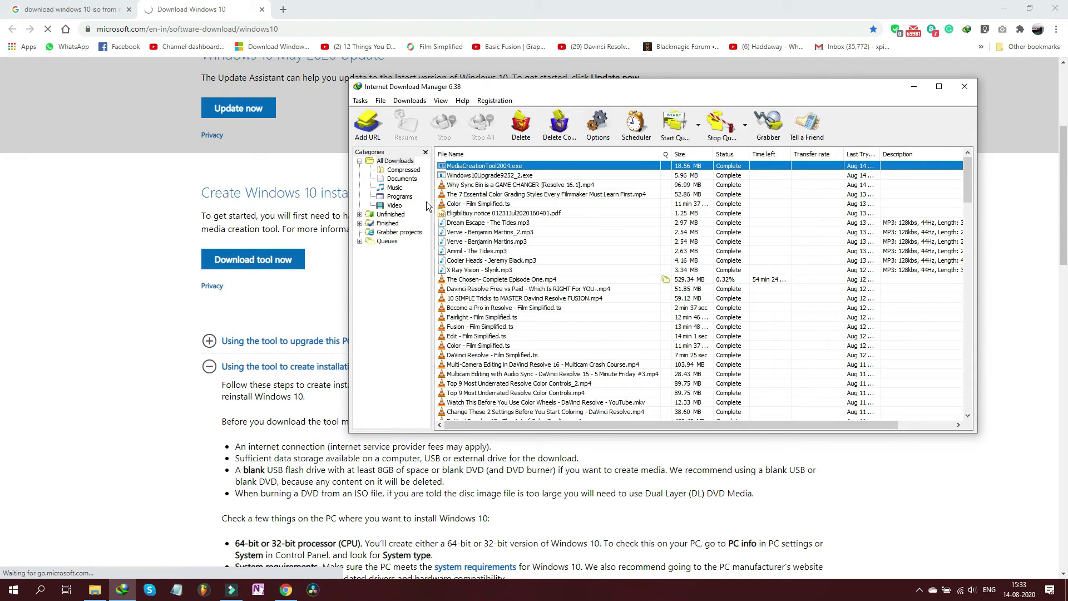
pyautogui.click(476, 167)
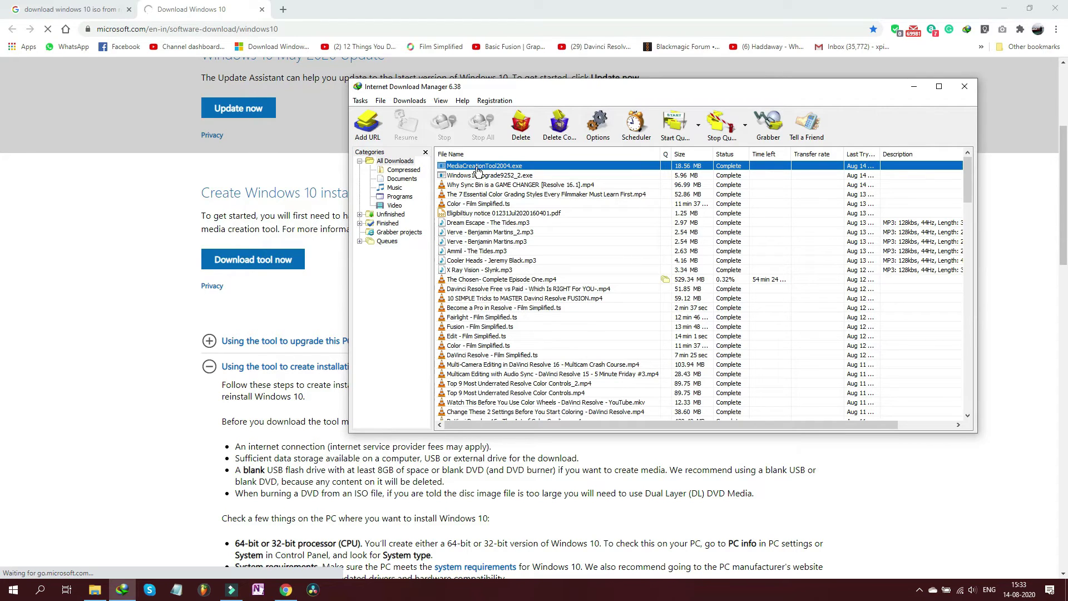
pyautogui.doubleClick(477, 168)
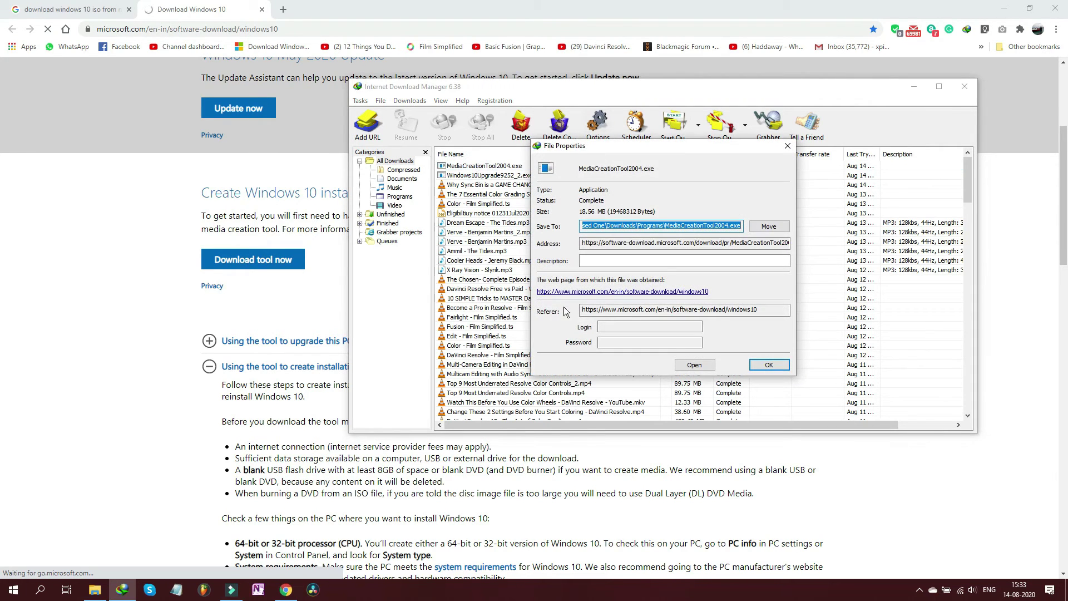
pyautogui.click(690, 369)
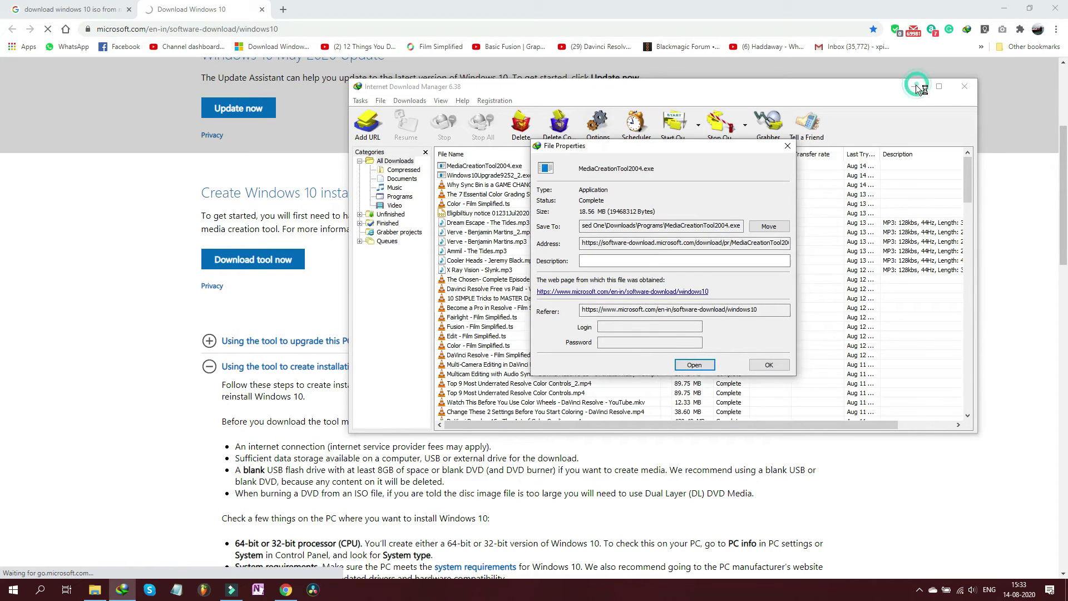
pyautogui.click(769, 364)
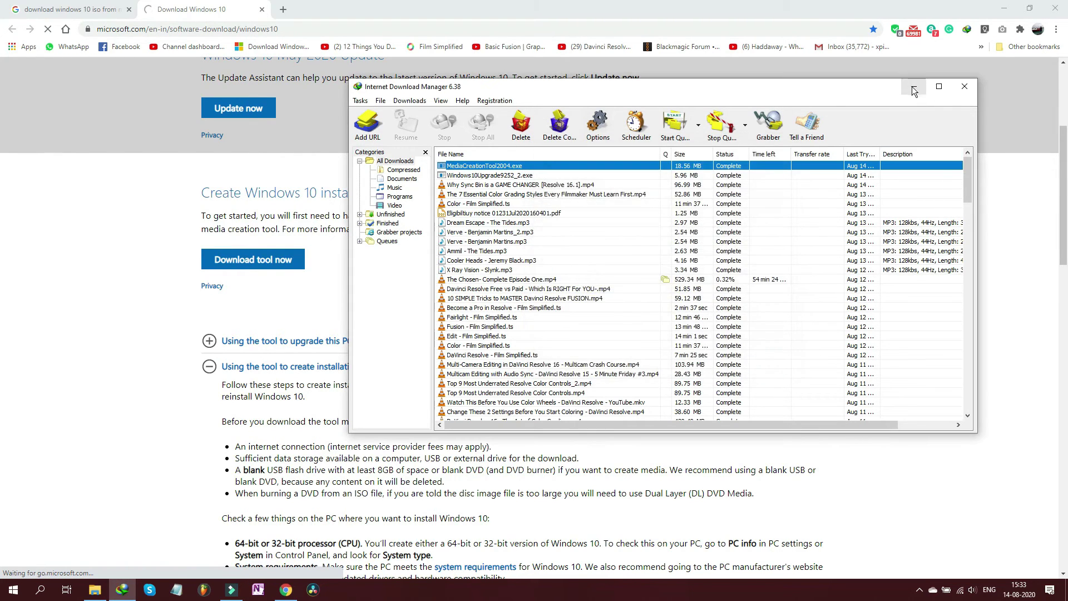
# Clear the download manager and File Explorer windows off the desktop, and accept adding the duplicate download with a numbered file name
pyautogui.click(914, 88)
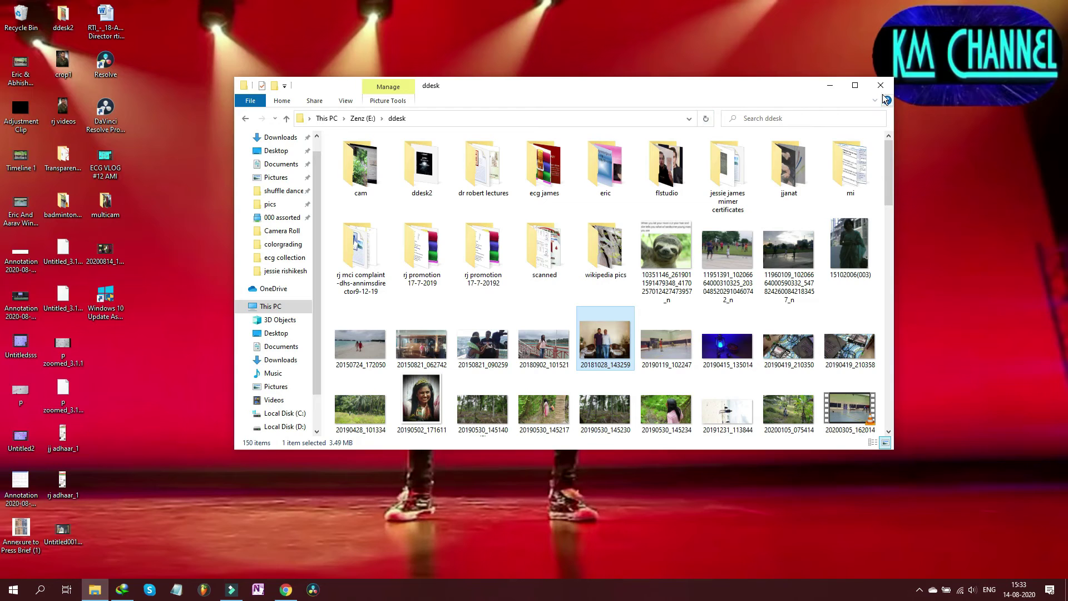
pyautogui.click(877, 88)
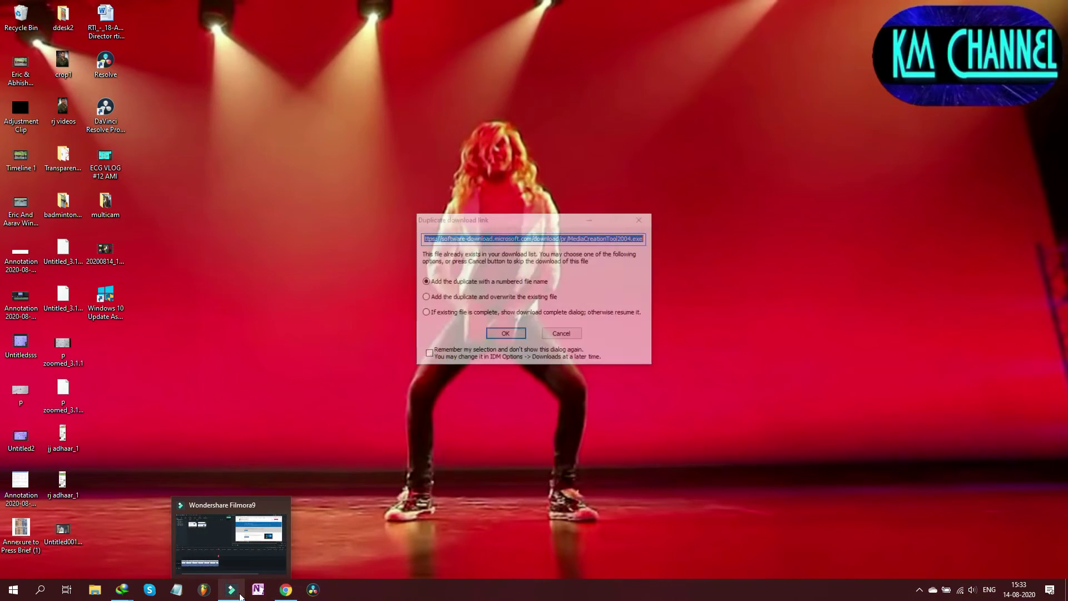
pyautogui.click(516, 336)
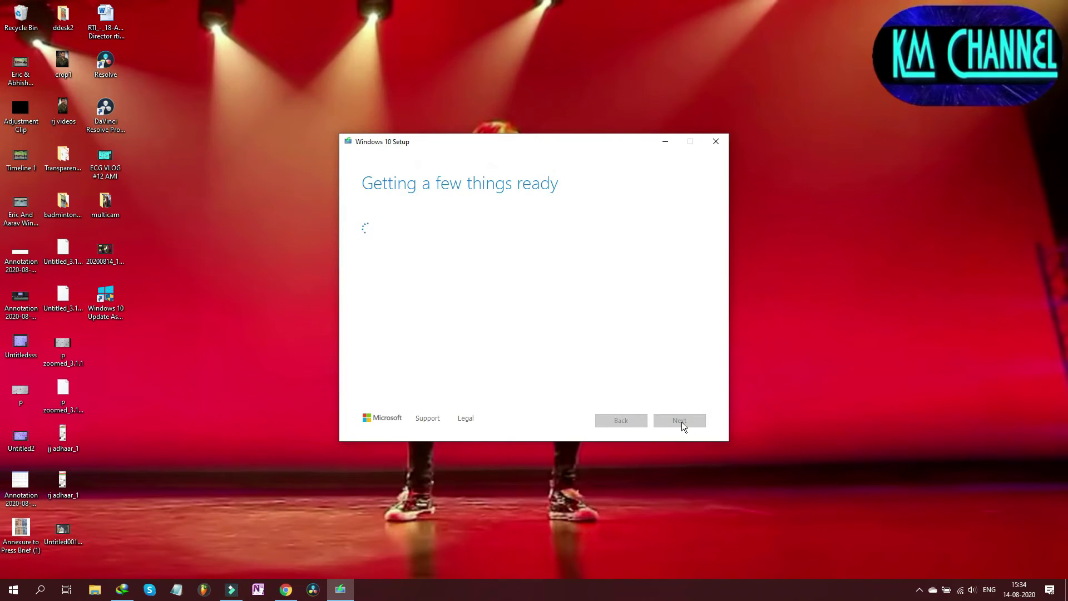
# Accept the Microsoft Media Creation Tool license terms and reposition the Windows 10 Setup window on the desktop
pyautogui.moveTo(569, 145); pyautogui.dragTo(475, 81)
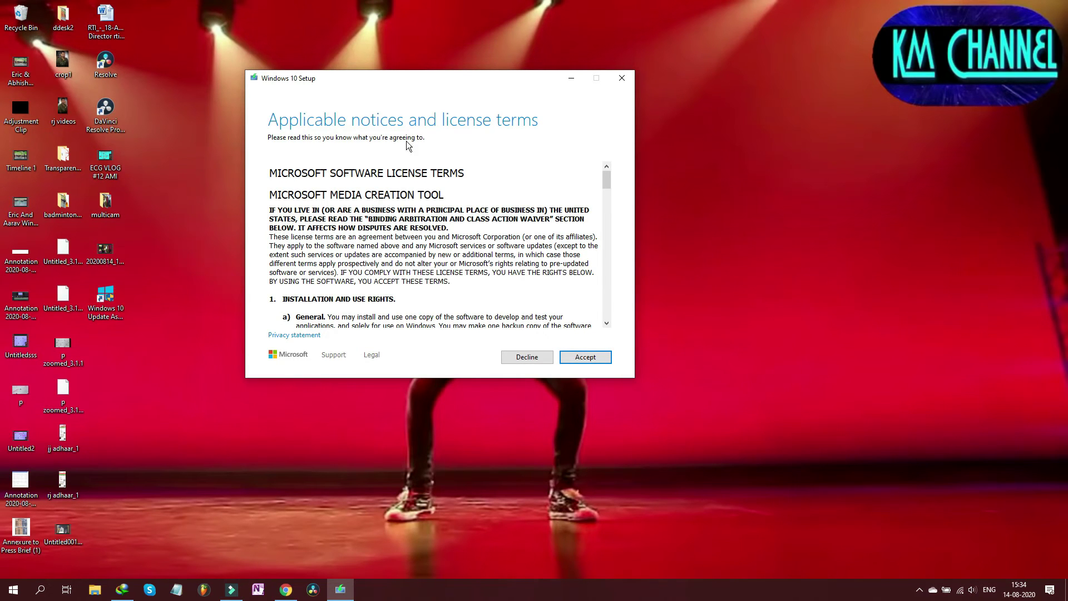
pyautogui.click(586, 358)
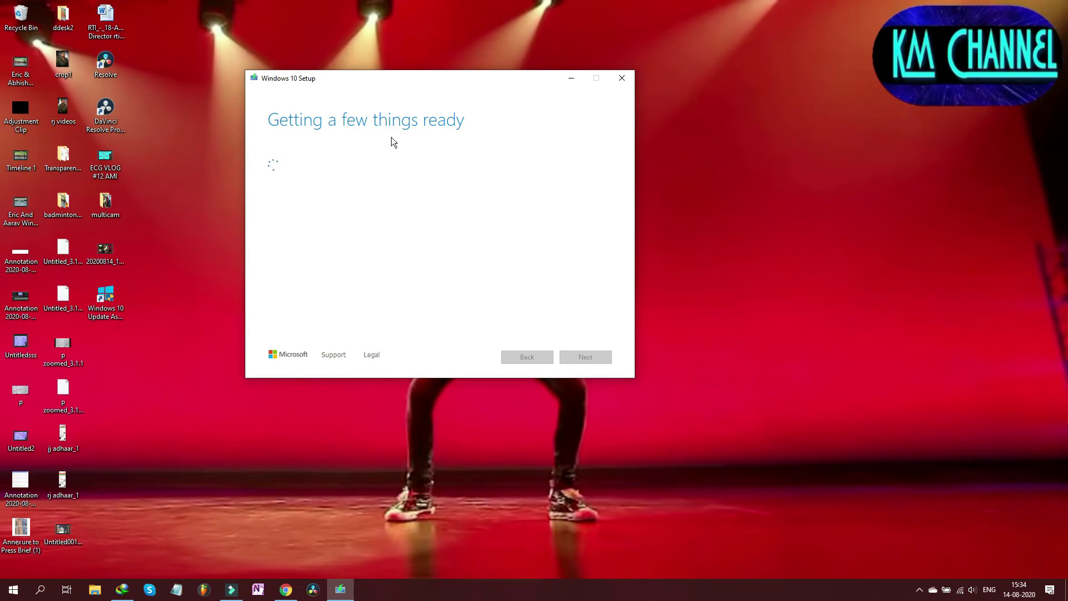
pyautogui.moveTo(370, 80); pyautogui.dragTo(199, 36)
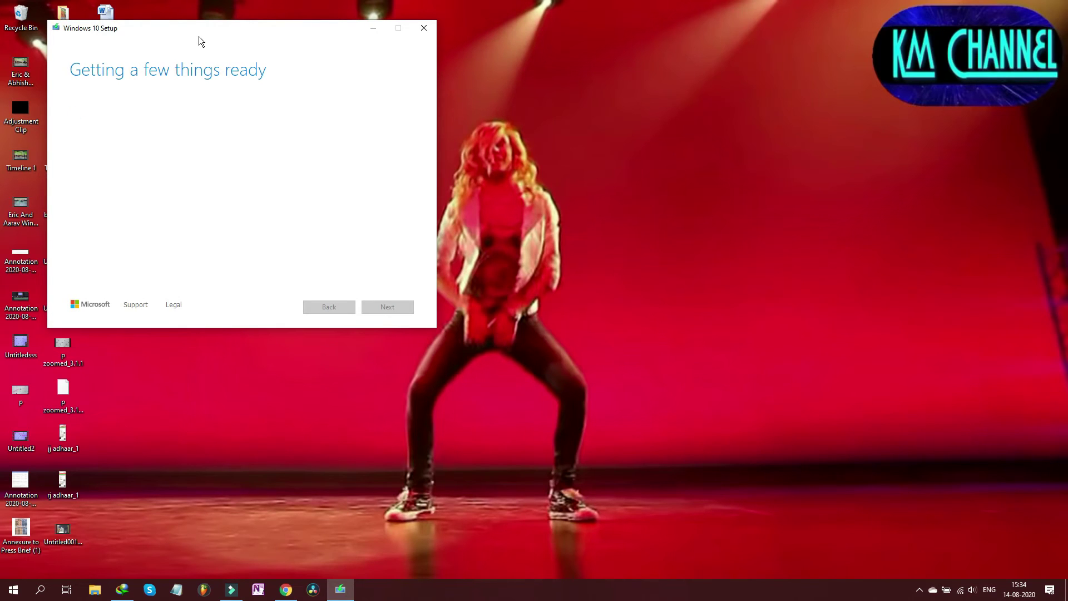
pyautogui.moveTo(198, 36); pyautogui.dragTo(492, 138)
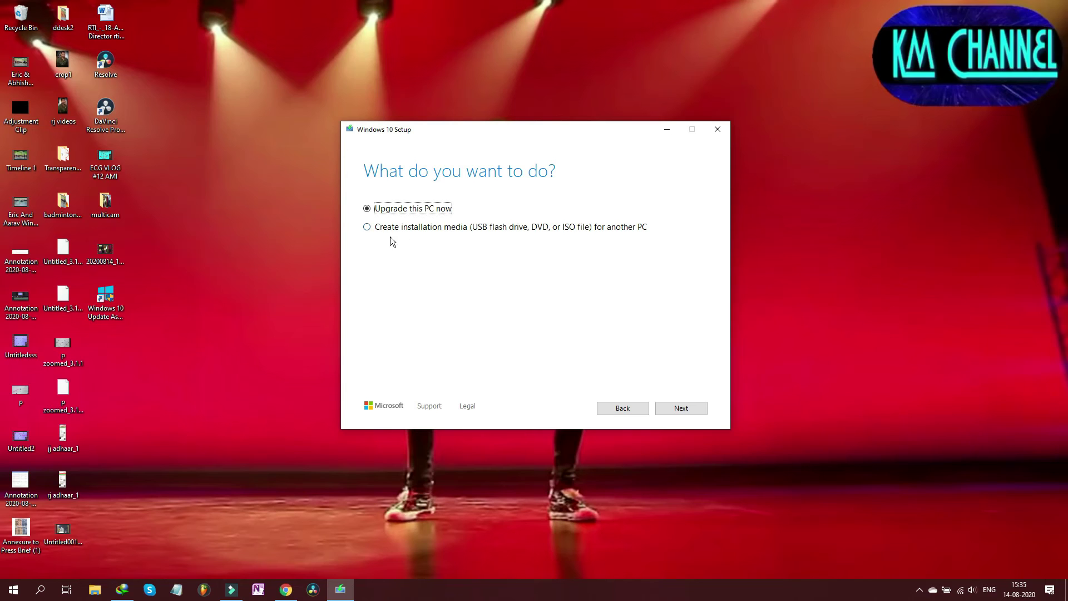
# Choose to create installation media for another PC with the recommended language, edition and architecture, using an ISO file as the media
pyautogui.click(367, 227)
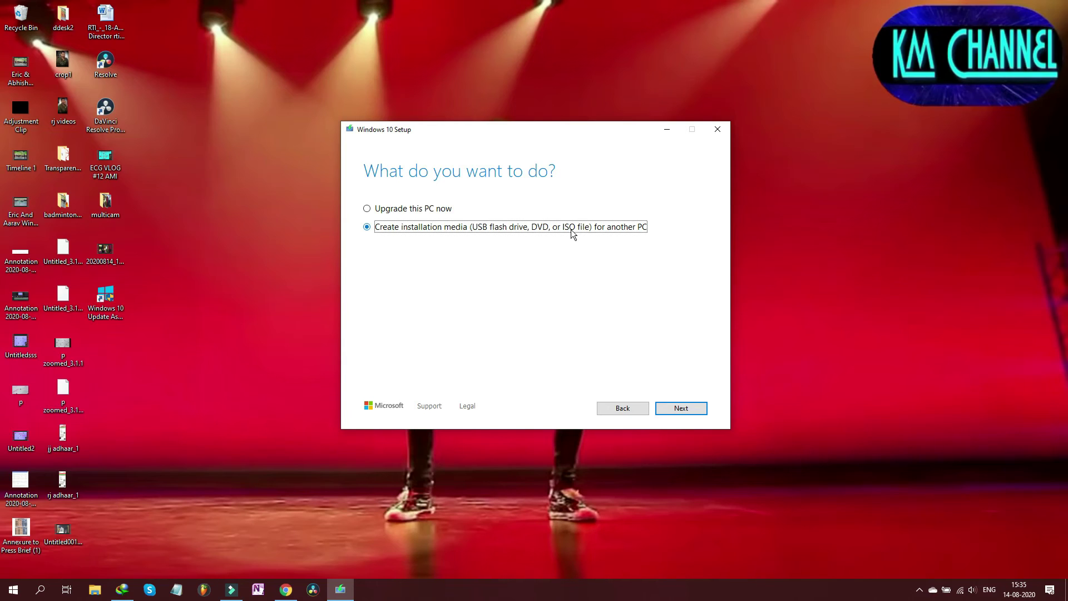
pyautogui.click(681, 409)
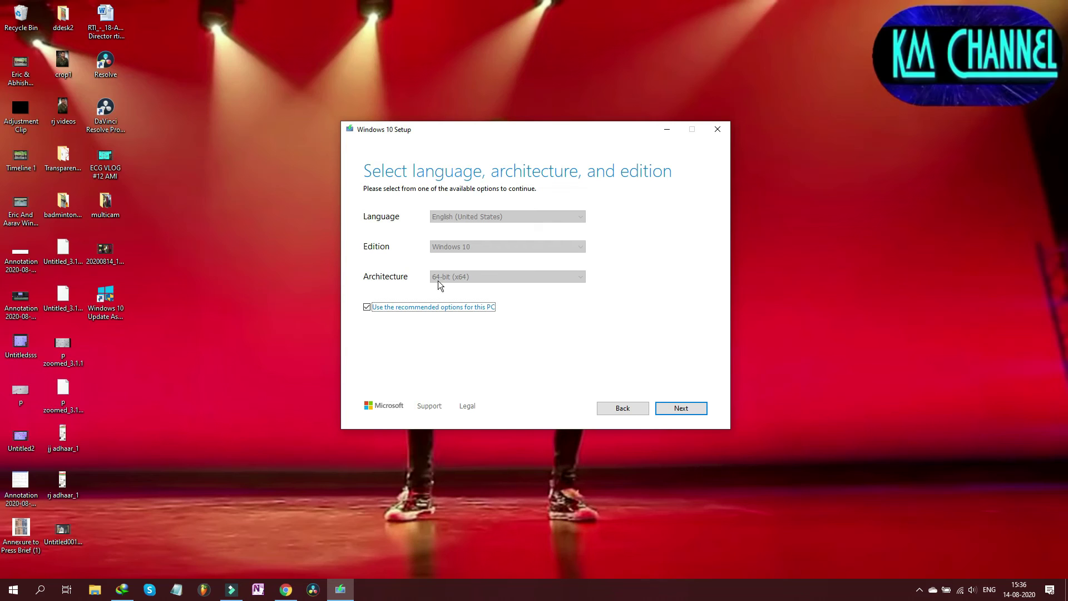
pyautogui.click(682, 408)
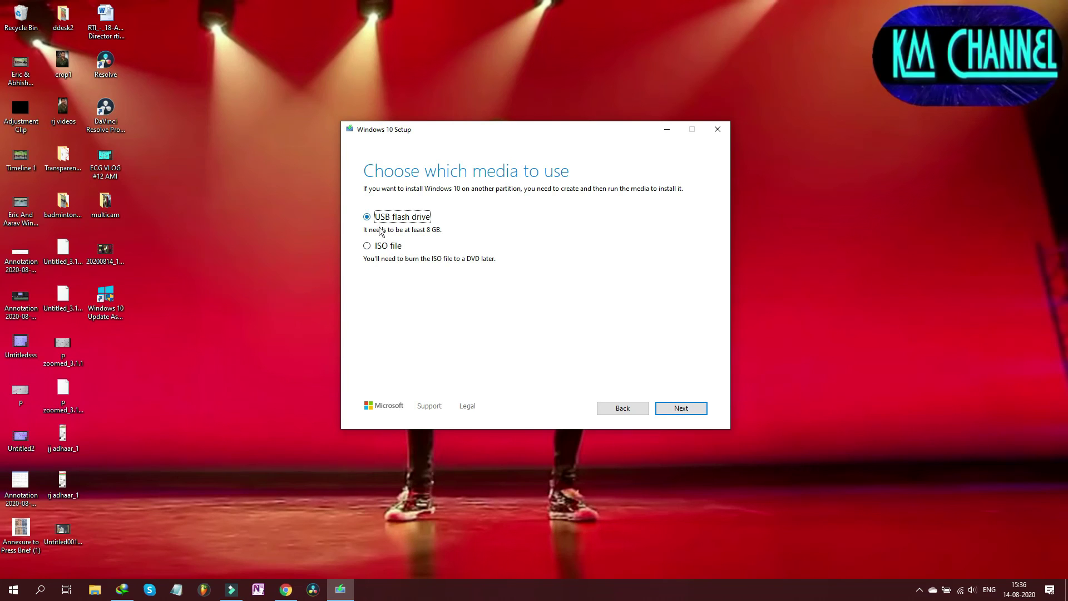
pyautogui.click(373, 247)
pyautogui.click(680, 410)
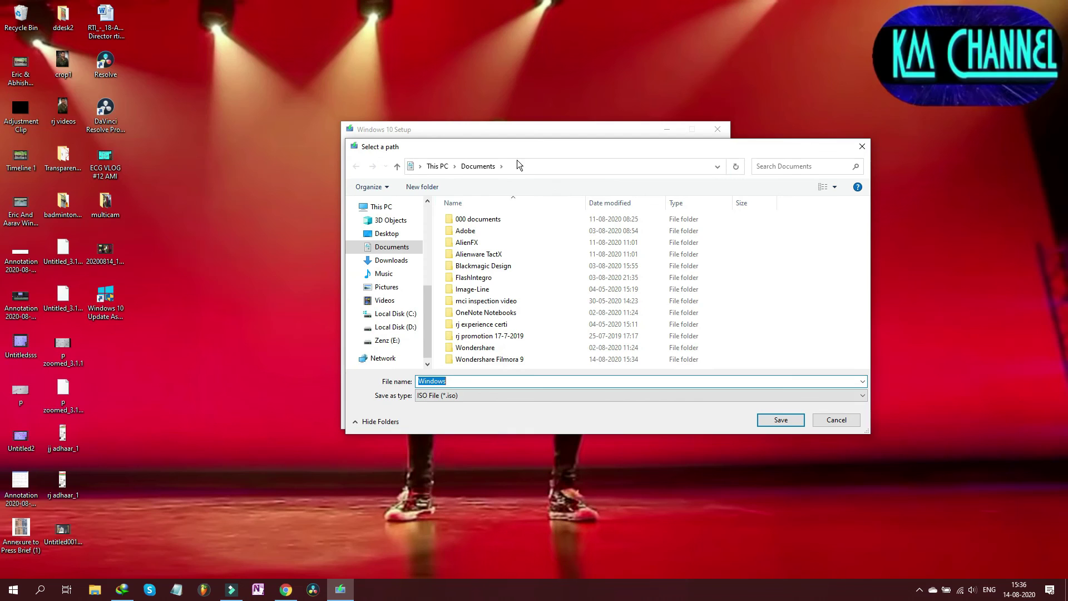
# Save the ISO file to the Desktop under the name Windows and start the Windows 10 download
pyautogui.moveTo(524, 142); pyautogui.dragTo(524, 89)
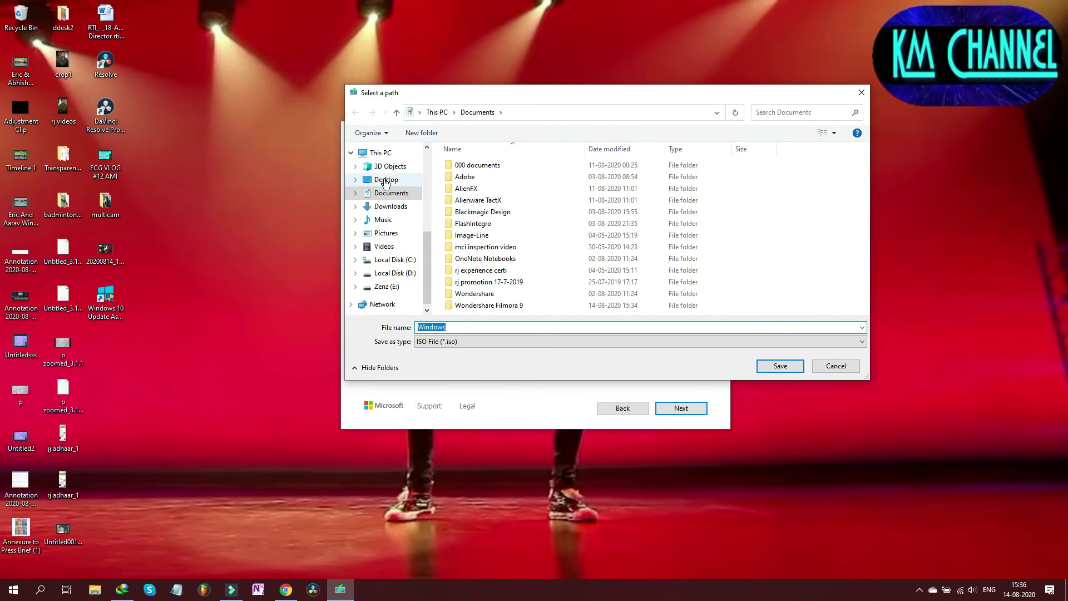
pyautogui.click(380, 153)
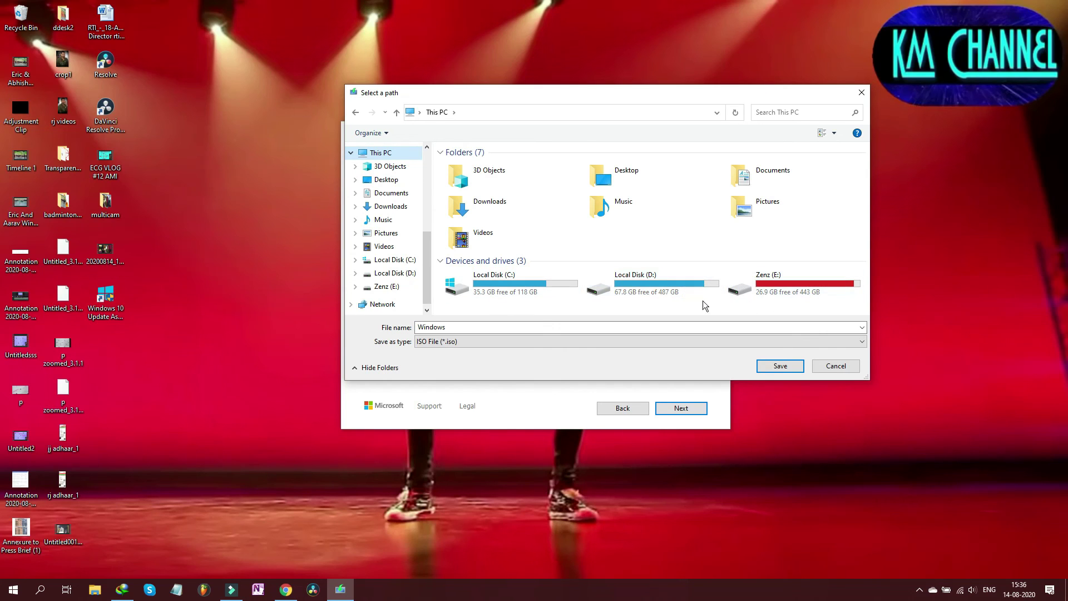
pyautogui.click(381, 180)
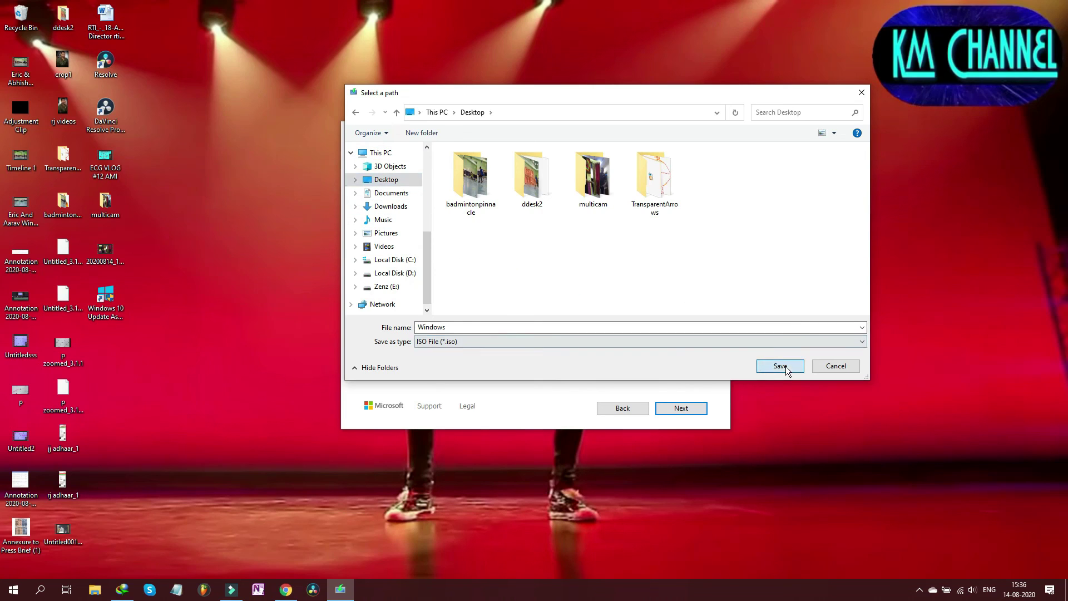
pyautogui.click(781, 367)
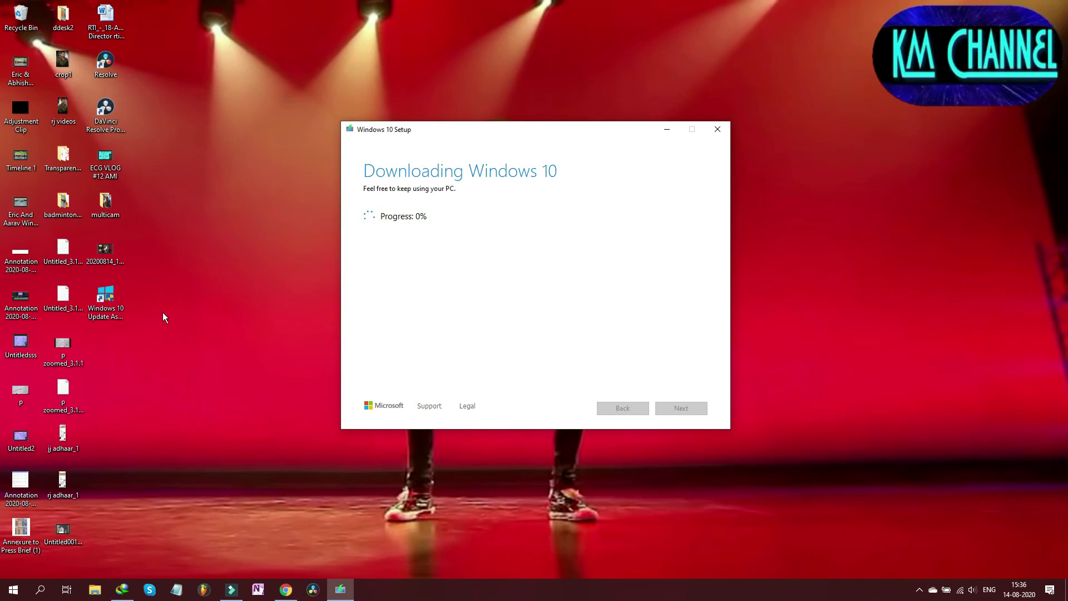
# Try to quit Windows 10 Setup during the download
pyautogui.click(716, 131)
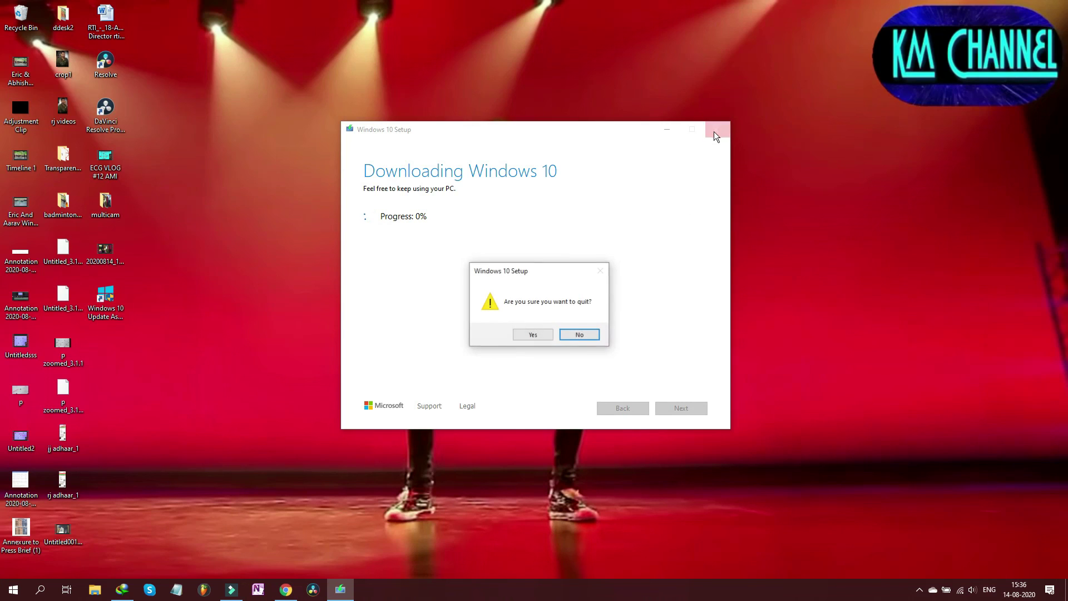
pyautogui.click(527, 335)
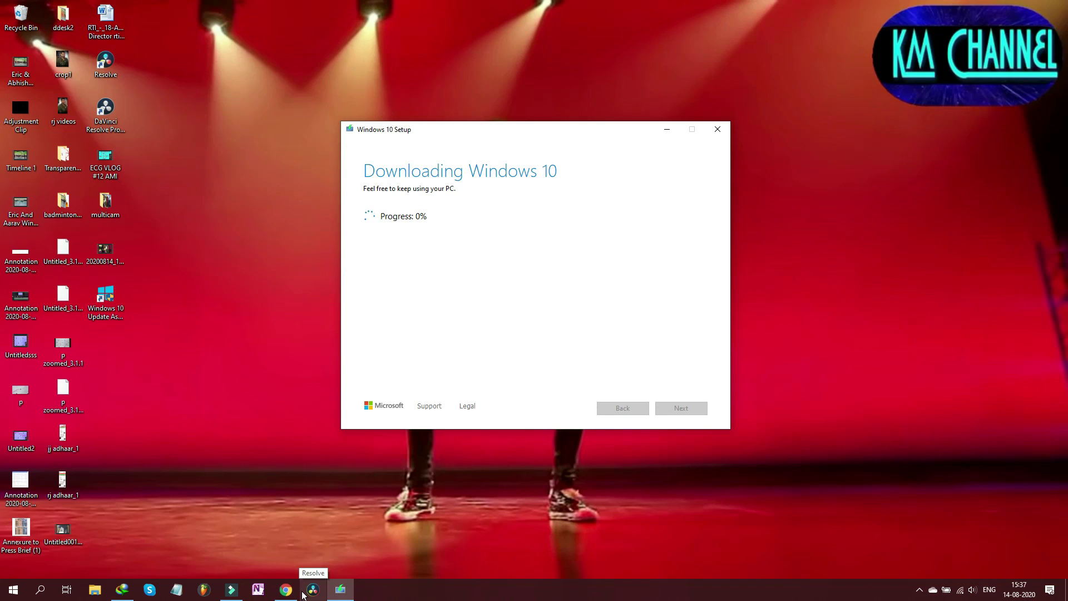
pyautogui.click(239, 595)
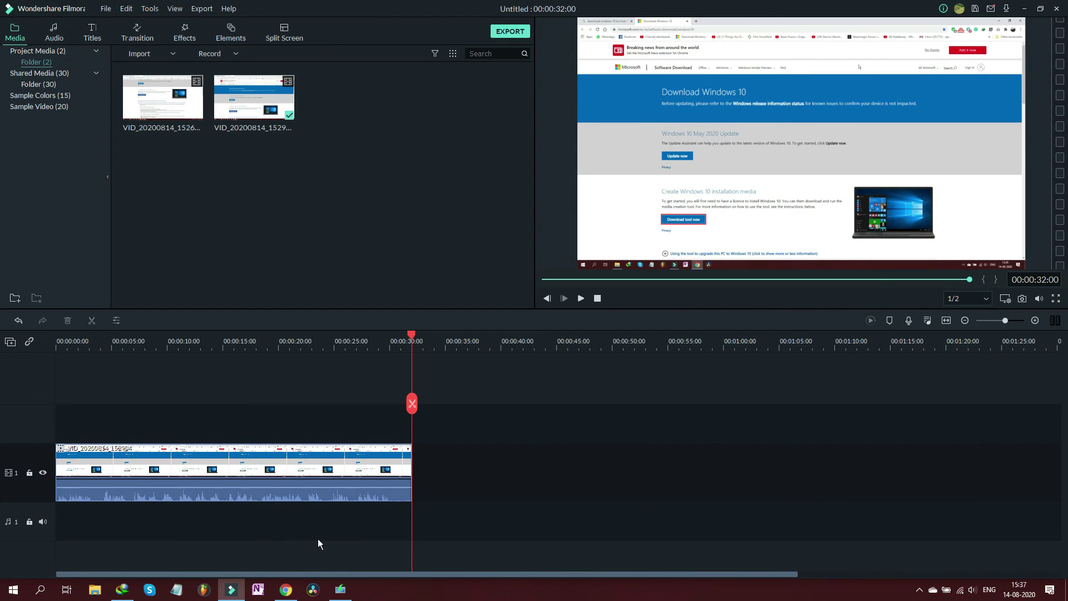
pyautogui.click(920, 591)
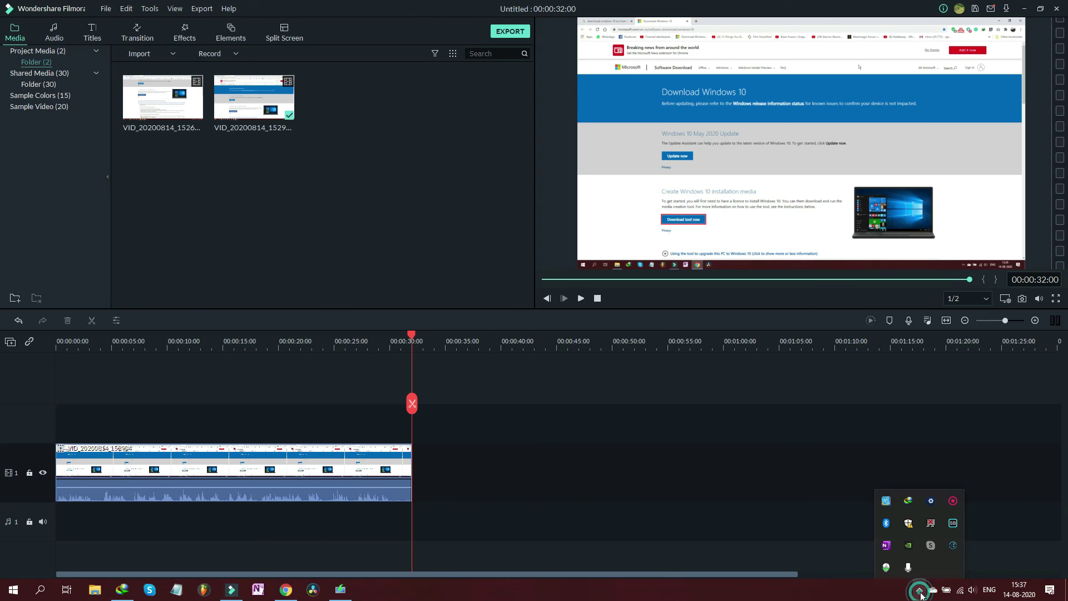
pyautogui.rightClick(932, 525)
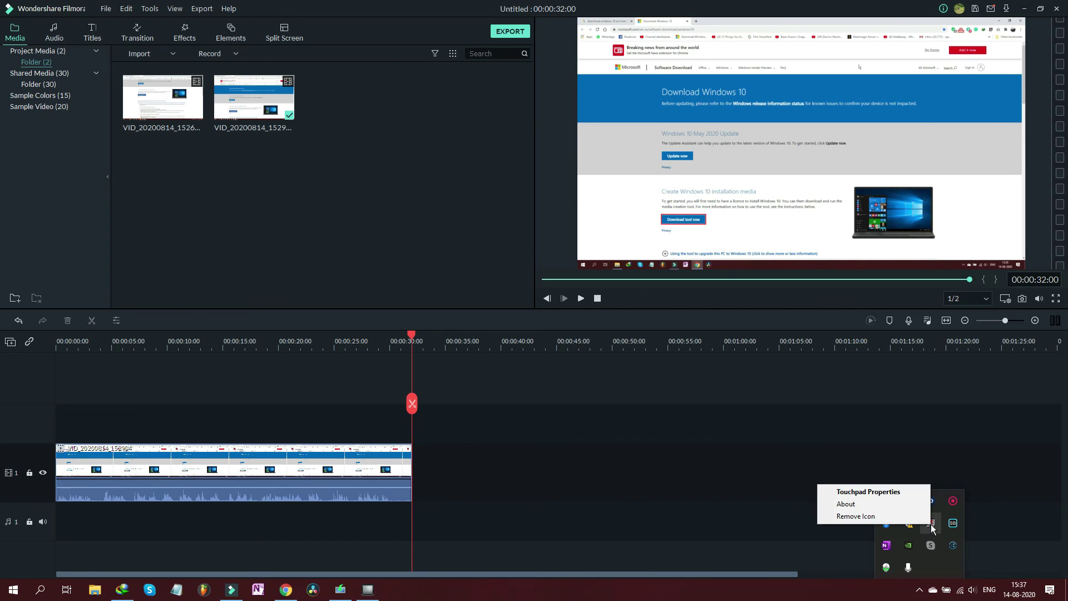
pyautogui.click(868, 491)
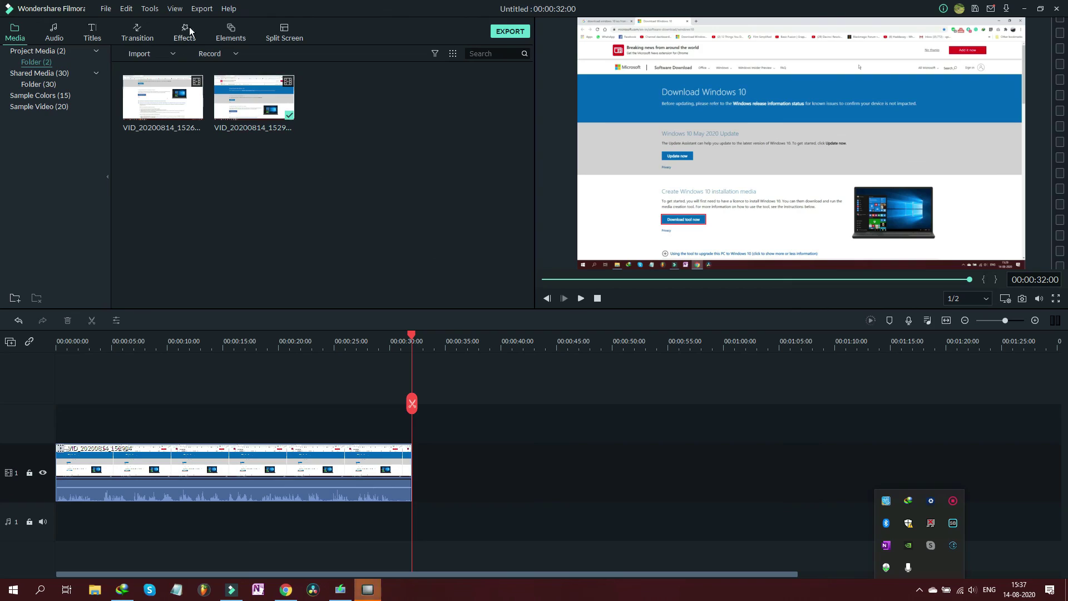
pyautogui.click(211, 54)
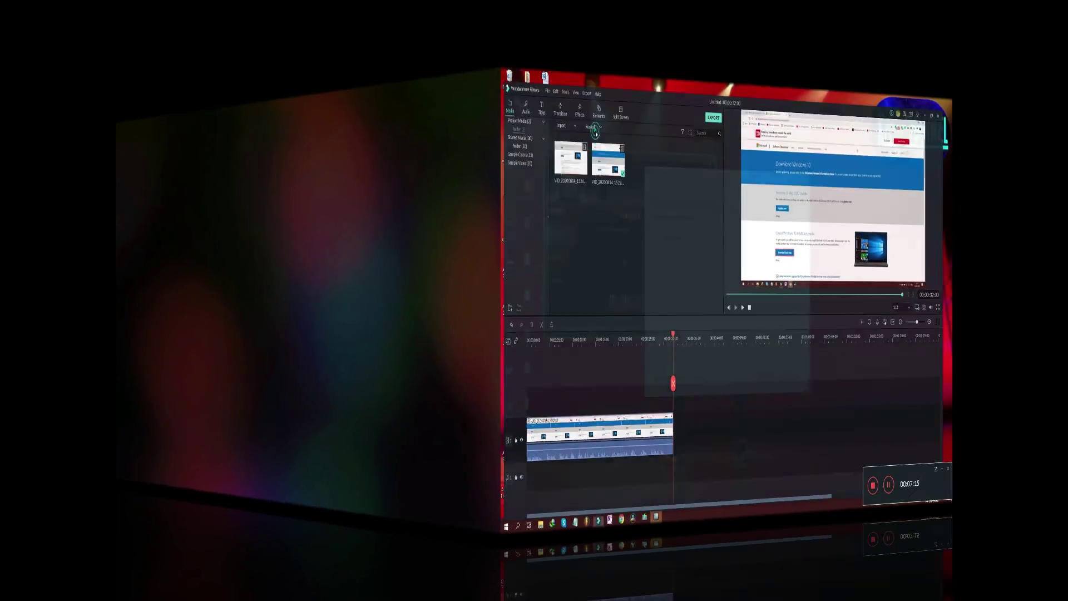